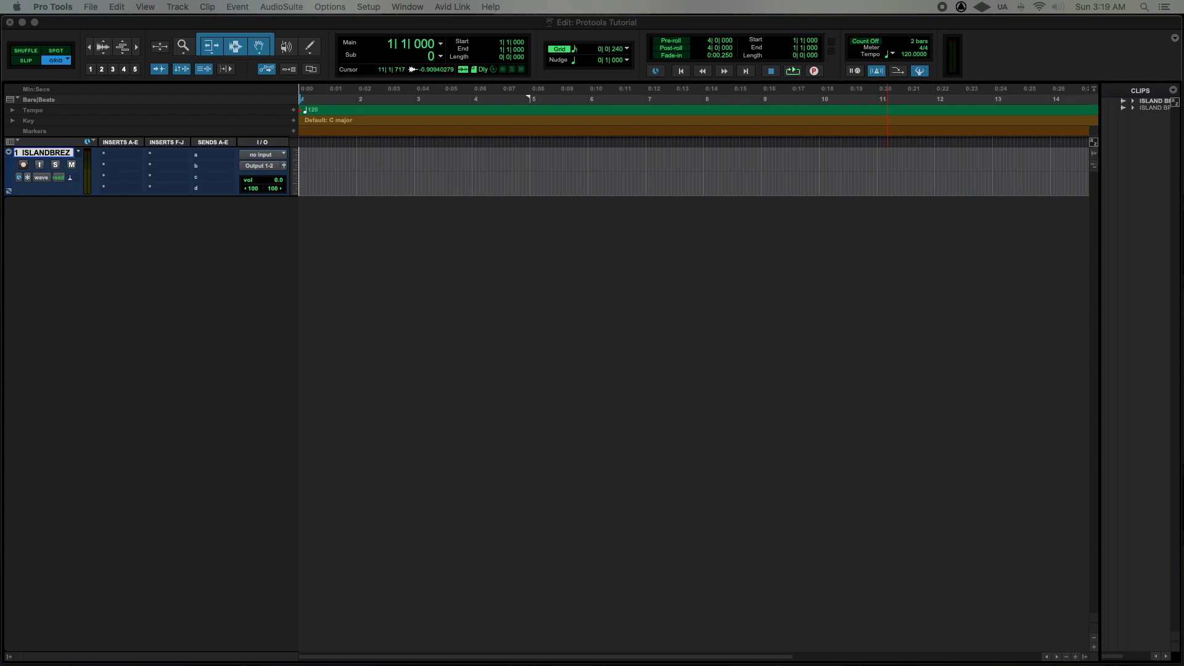
- Bring the Island Breeze riddim folder window into view, then move it off screen
{"action": "left_click_drag", "start_coordinate": [1183, 68], "coordinate": [670, 127]}
{"action": "left_click", "coordinate": [670, 128]}
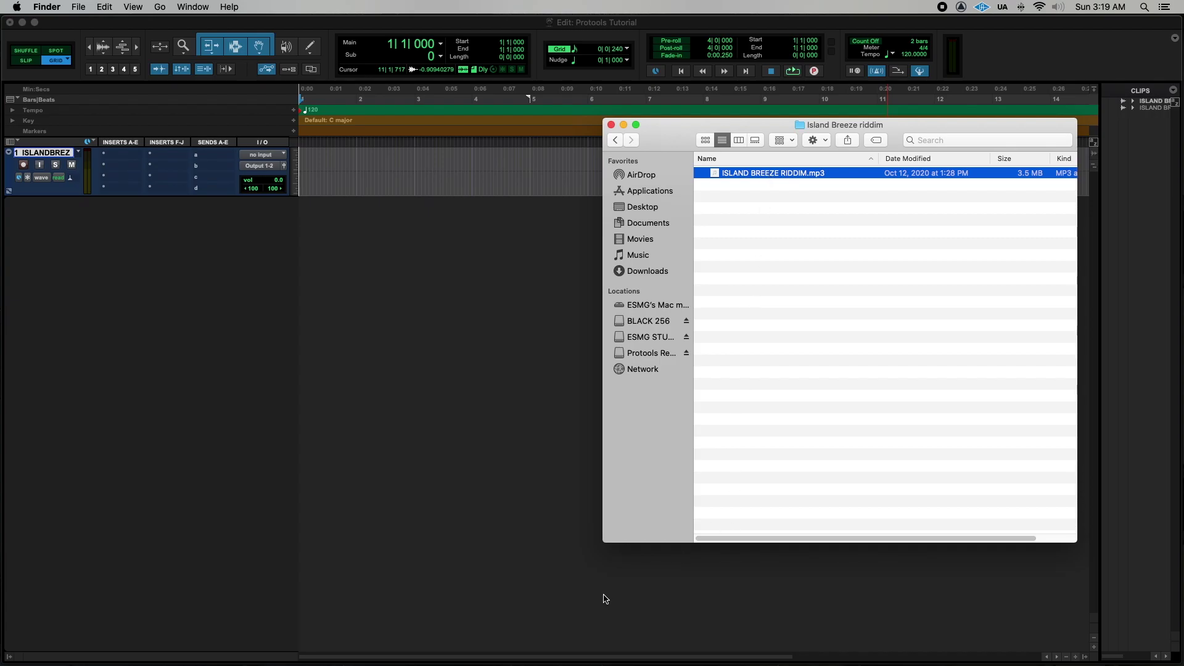
{"action": "left_click_drag", "start_coordinate": [844, 124], "coordinate": [1183, 118]}
- Load ISLAND BREEZE RIDDIM onto deck 1 to read its 100 BPM, then quit Serato DJ Pro
{"action": "mouse_move", "coordinate": [574, 663]}
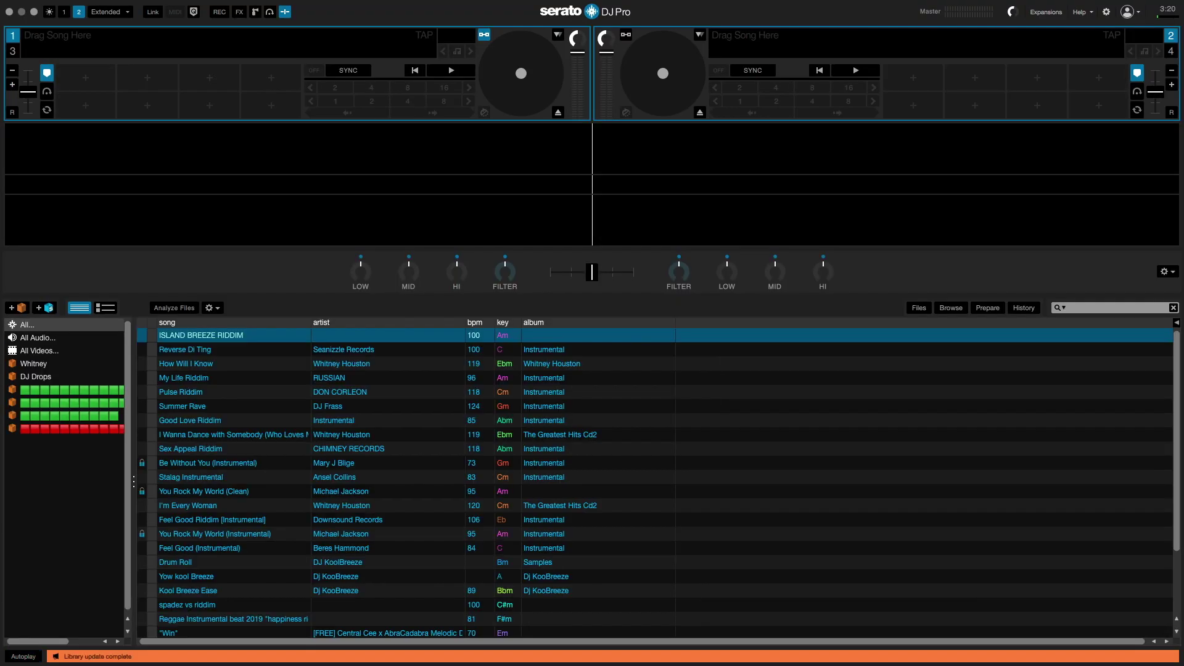
{"action": "left_click_drag", "start_coordinate": [1110, 219], "coordinate": [534, 94]}
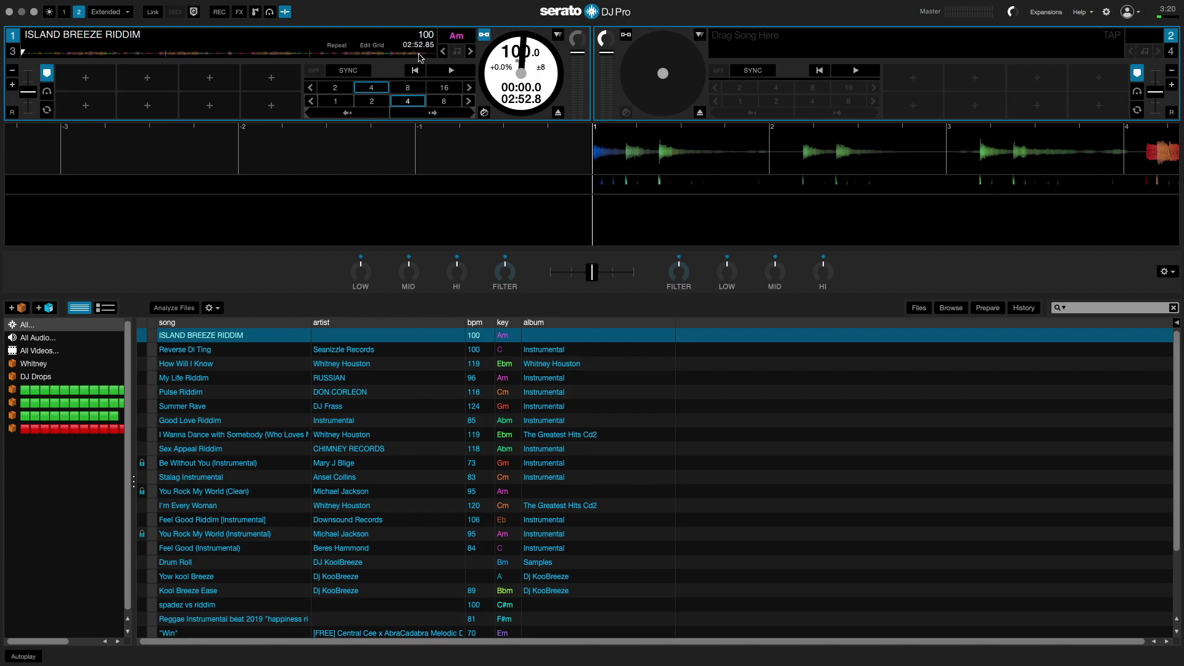
{"action": "left_click", "coordinate": [8, 13]}
{"action": "left_click", "coordinate": [551, 324]}
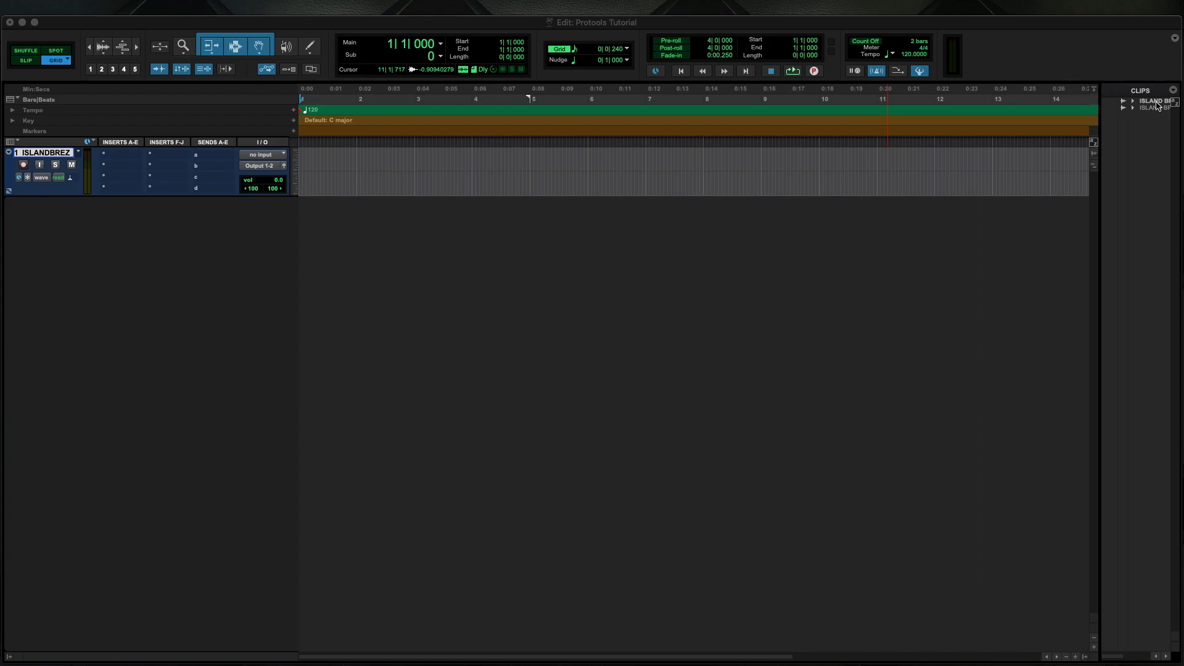
- Place the ISLAND BREEZE RIDDIM clip on the ISLANDBREZ track starting at bar 1
{"action": "left_click_drag", "start_coordinate": [1157, 105], "coordinate": [259, 172]}
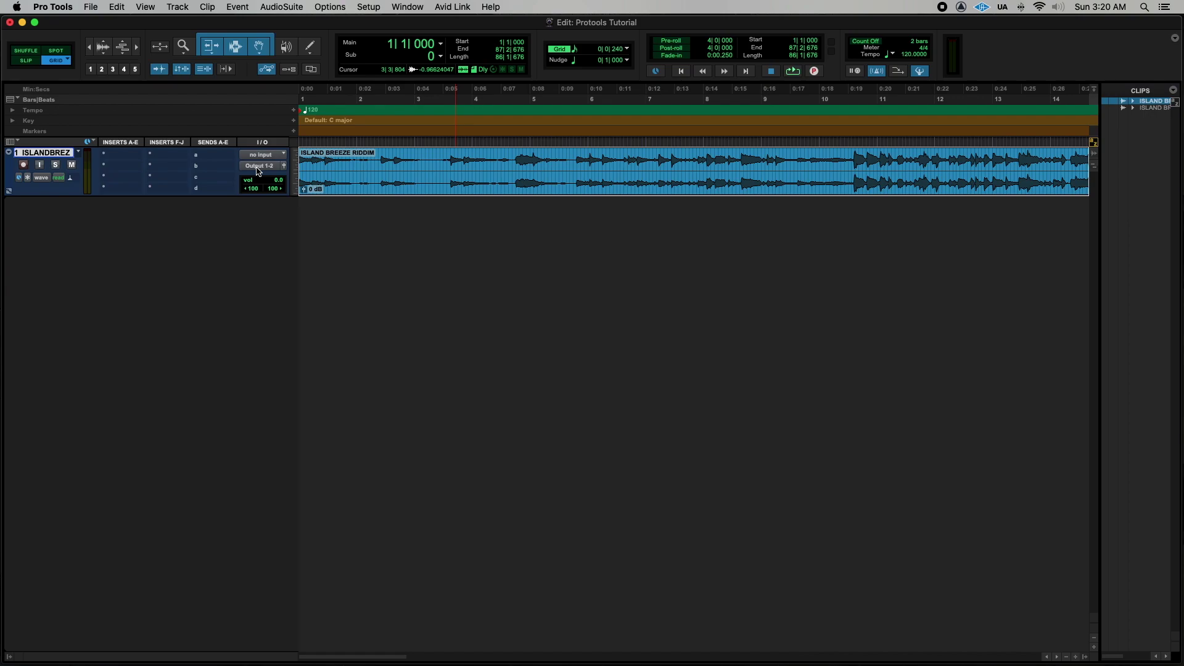
- Change the tempo marker at bar 1 from 120 to 100 BPM
{"action": "double_click", "coordinate": [304, 111]}
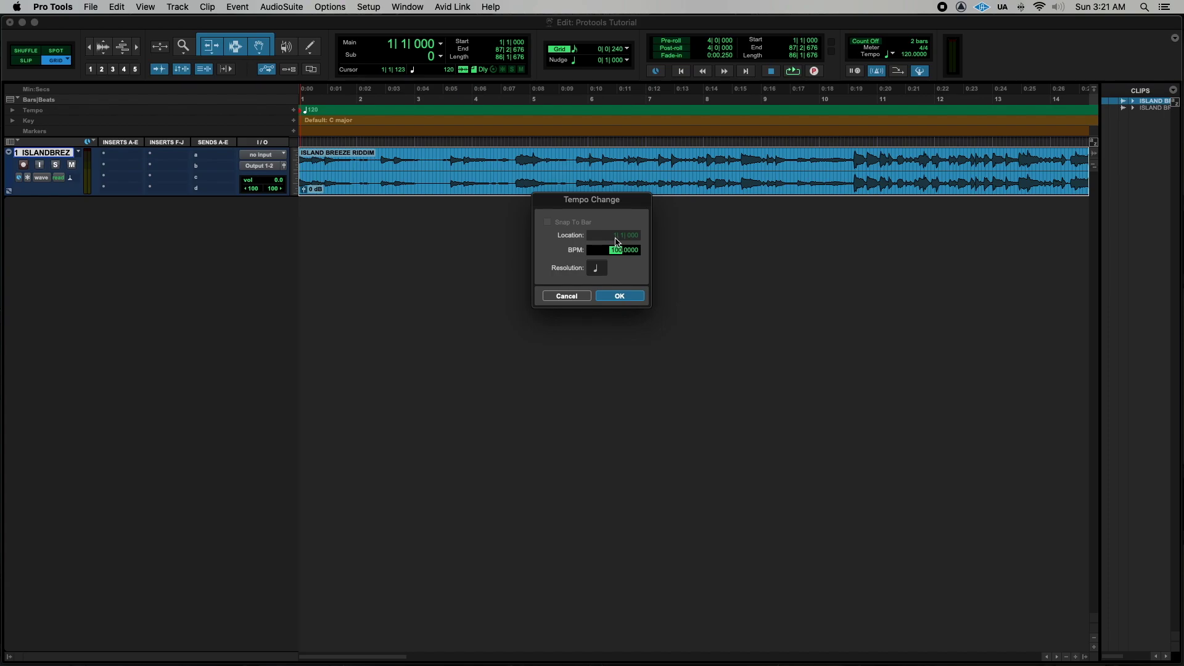
{"action": "left_click", "coordinate": [635, 302]}
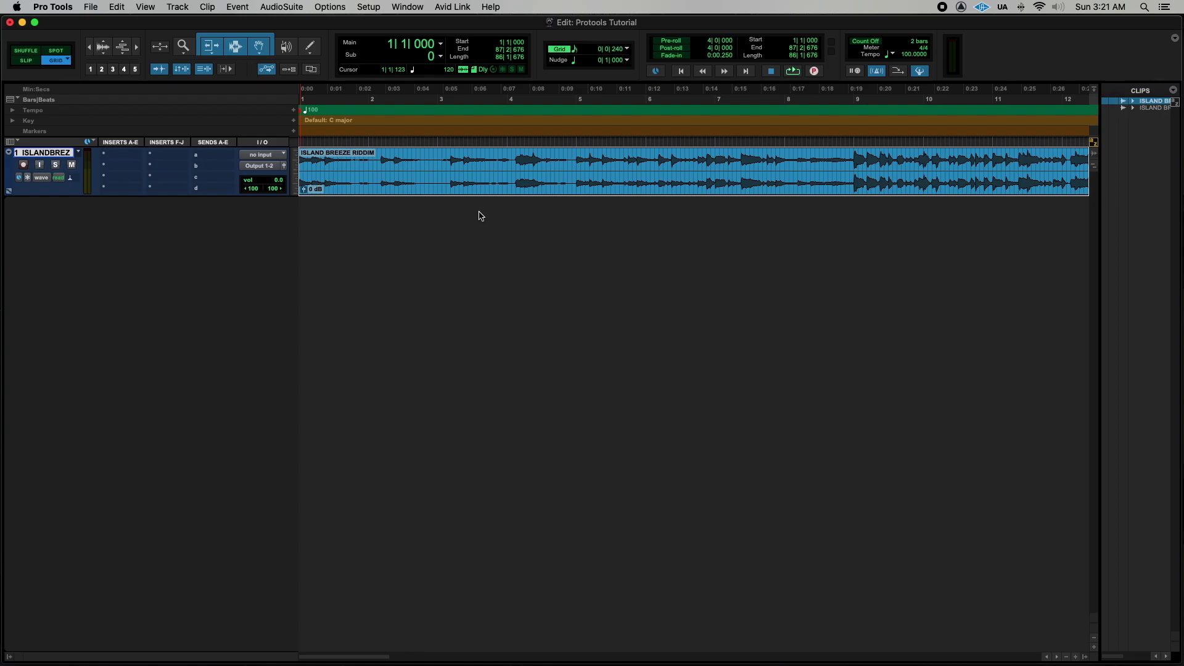
- In Slip mode, trim away the clip audio before the selection starting at 1|4|158
{"action": "left_click", "coordinate": [737, 161]}
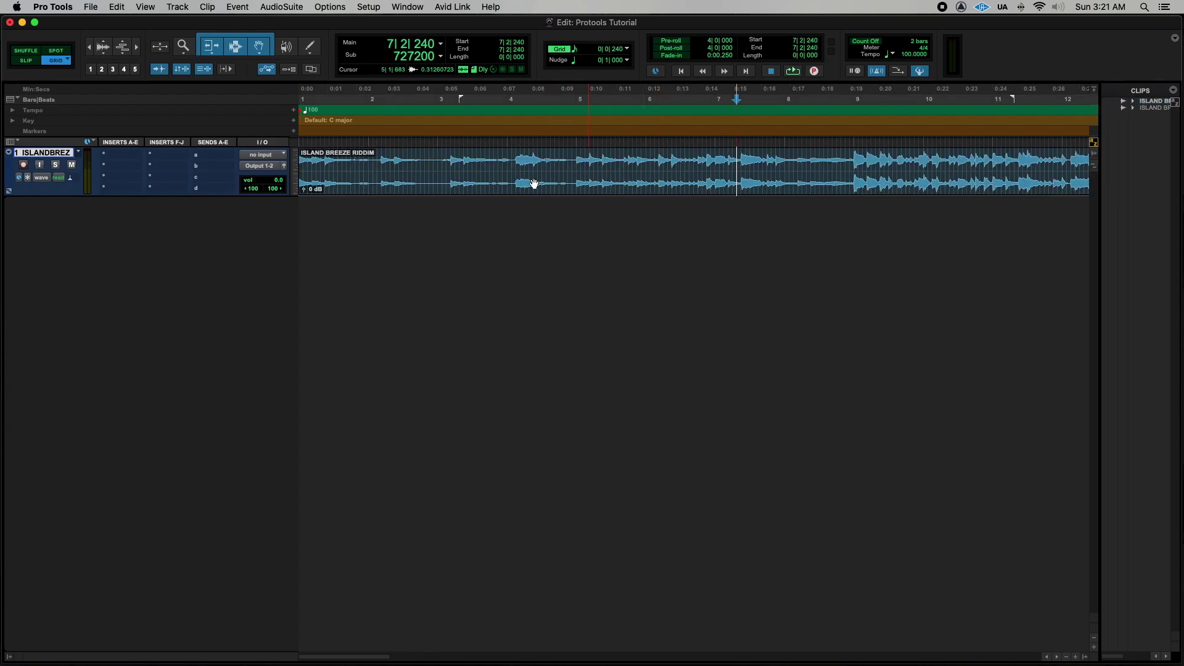
{"action": "left_click", "coordinate": [439, 163]}
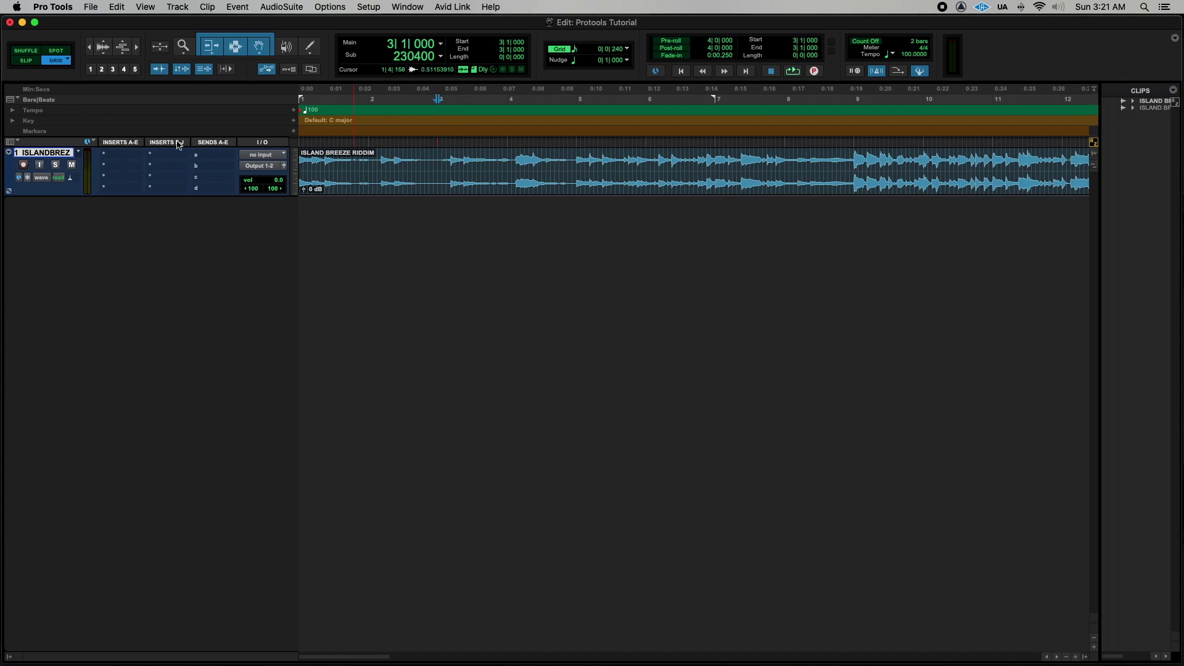
{"action": "left_click", "coordinate": [26, 61]}
{"action": "left_click", "coordinate": [832, 162]}
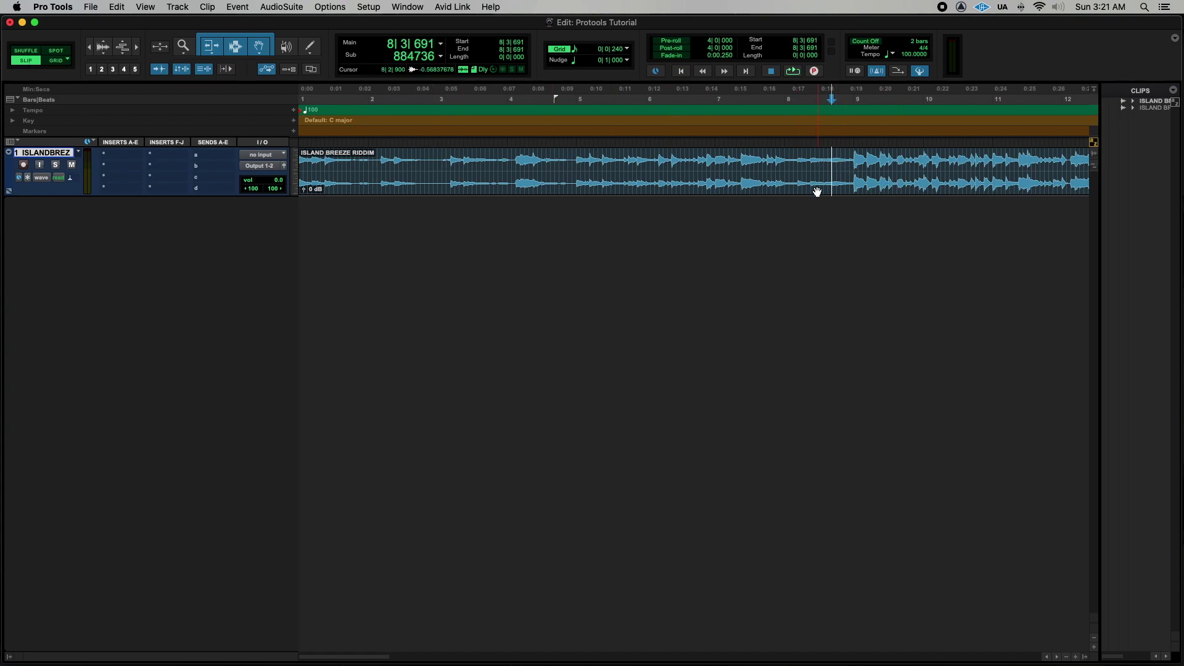
{"action": "left_click", "coordinate": [763, 190]}
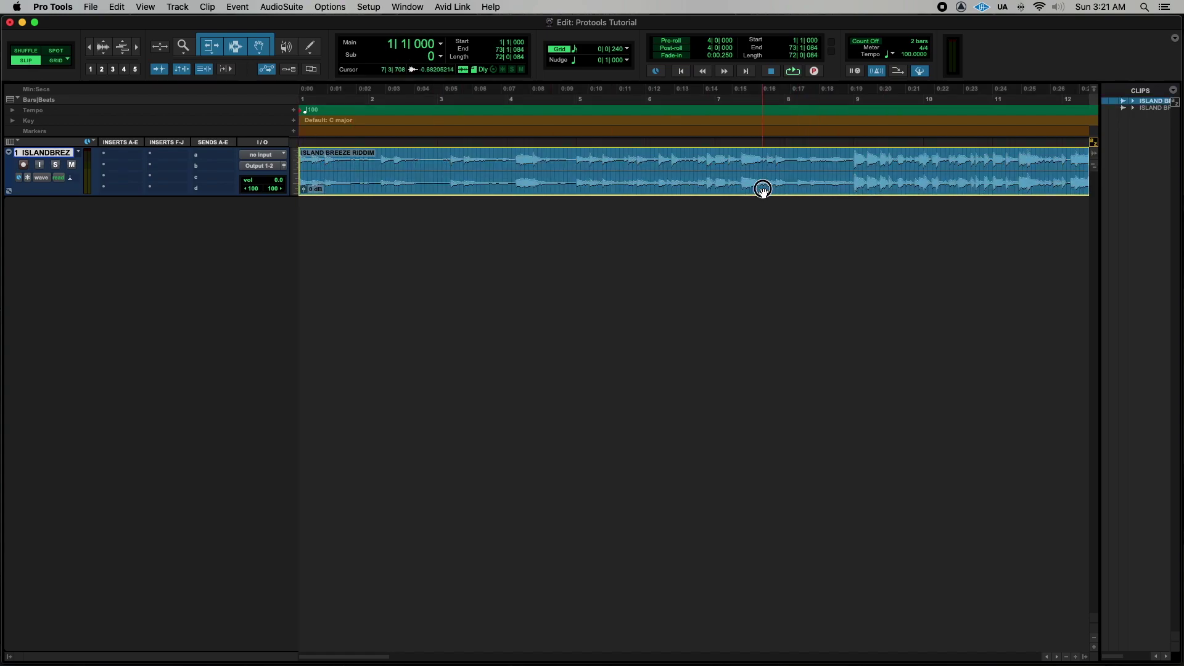
{"action": "left_click", "coordinate": [837, 165]}
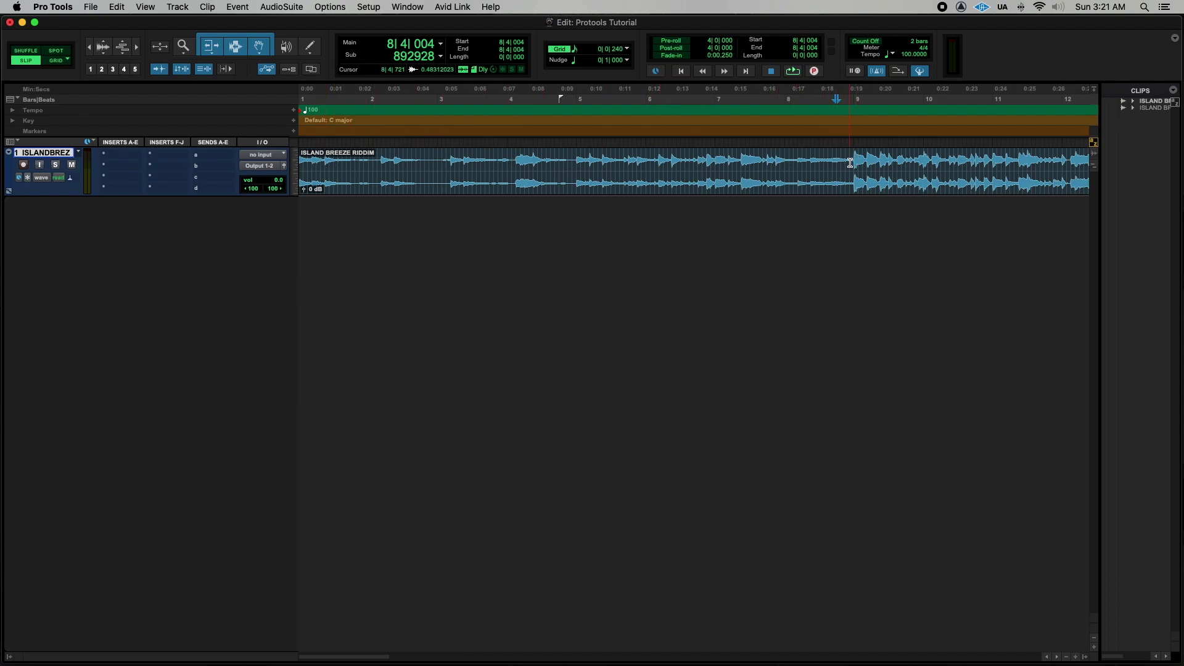
{"action": "left_click", "coordinate": [932, 183]}
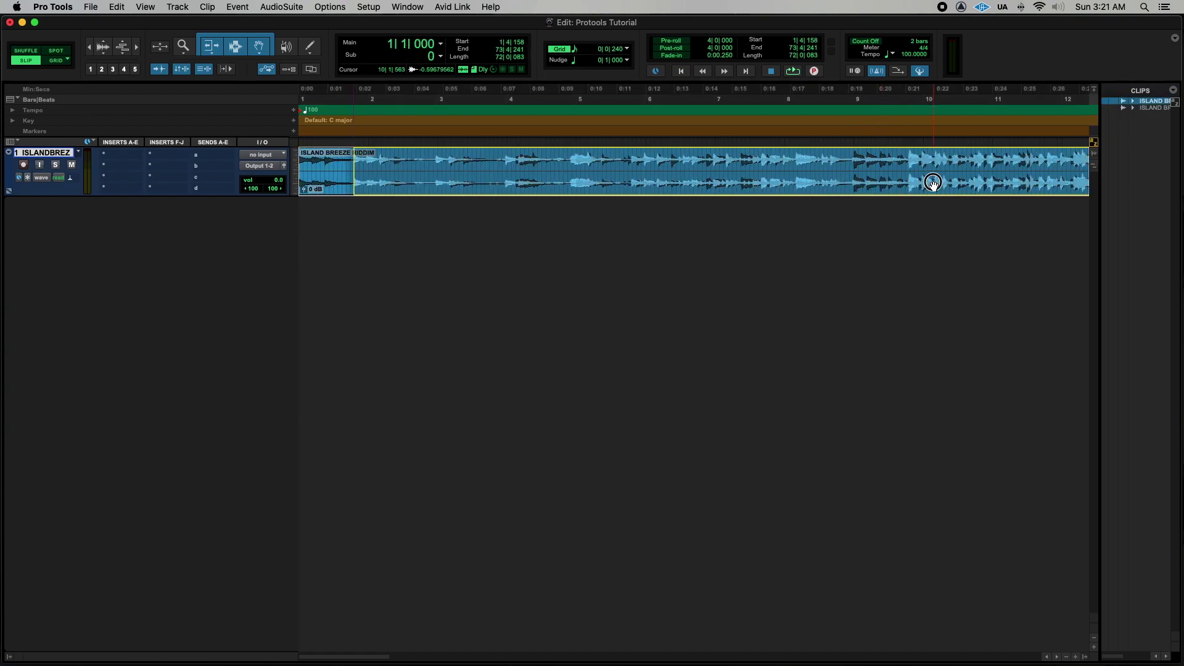
{"action": "key", "text": "super+t"}
- Jump to the first loud transient near bar 9 and trim the clip start to 9|4|198
{"action": "left_click", "coordinate": [898, 163]}
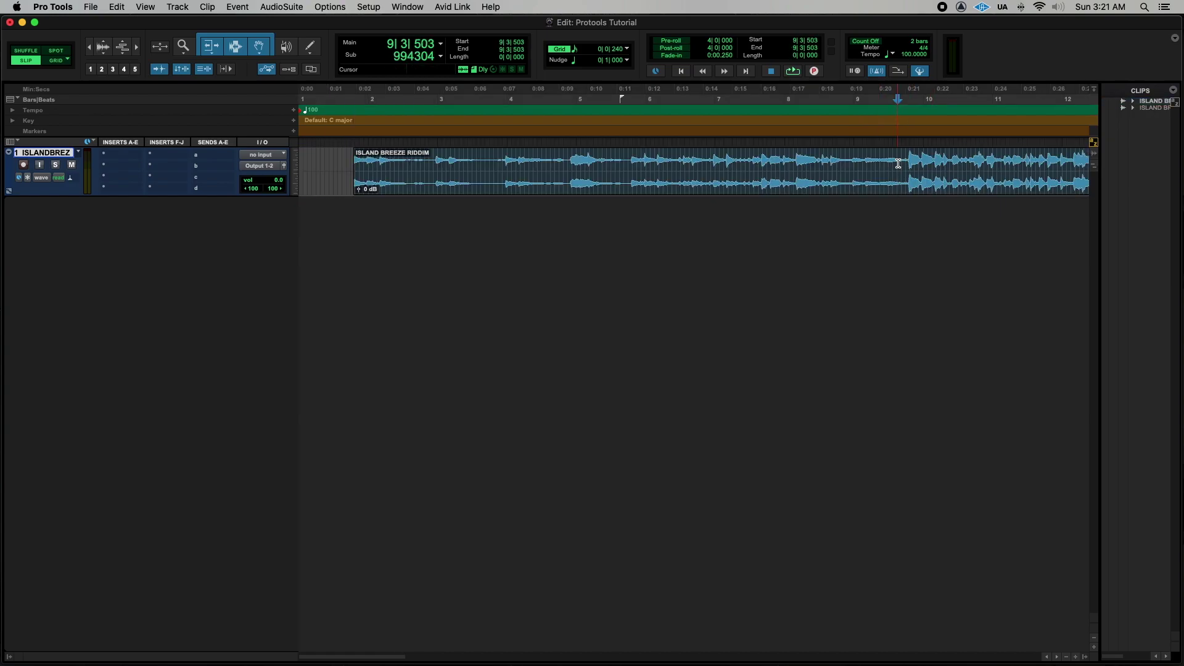
{"action": "left_click", "coordinate": [901, 166]}
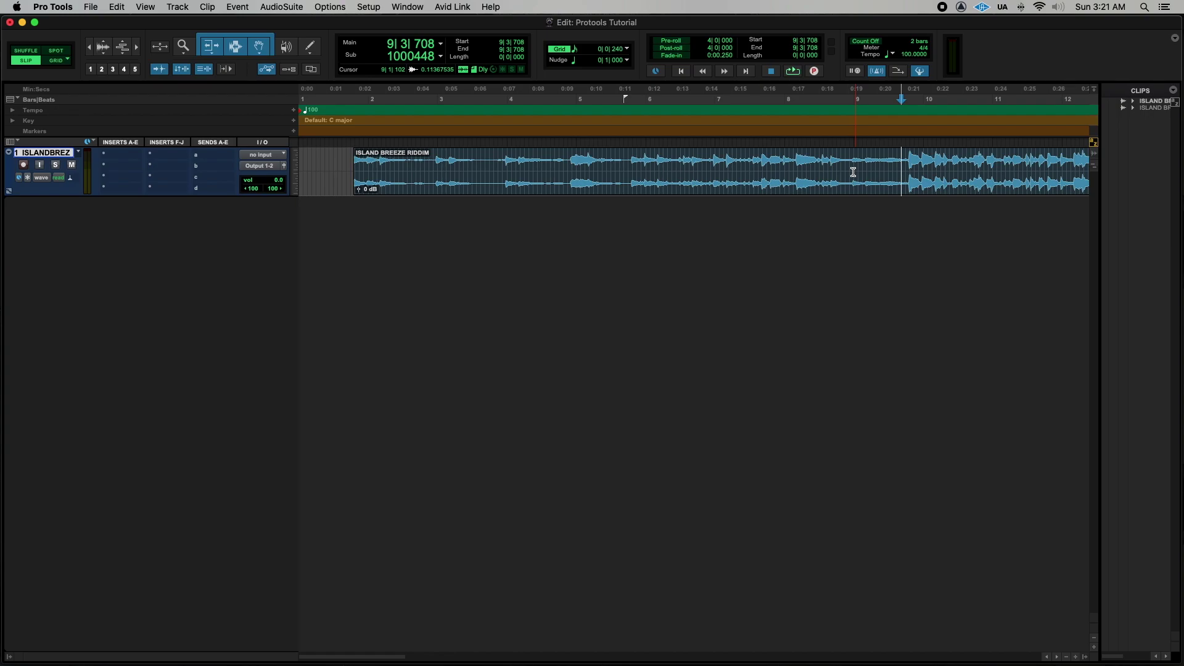
{"action": "key", "text": "Tab"}
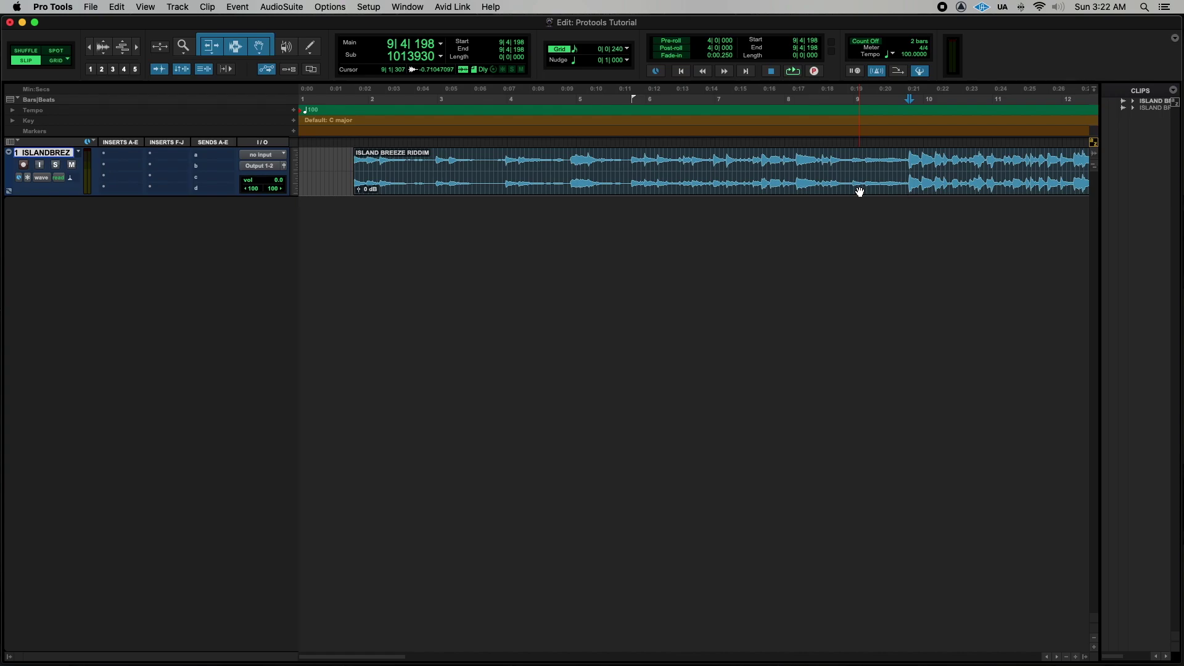
{"action": "key", "text": "a"}
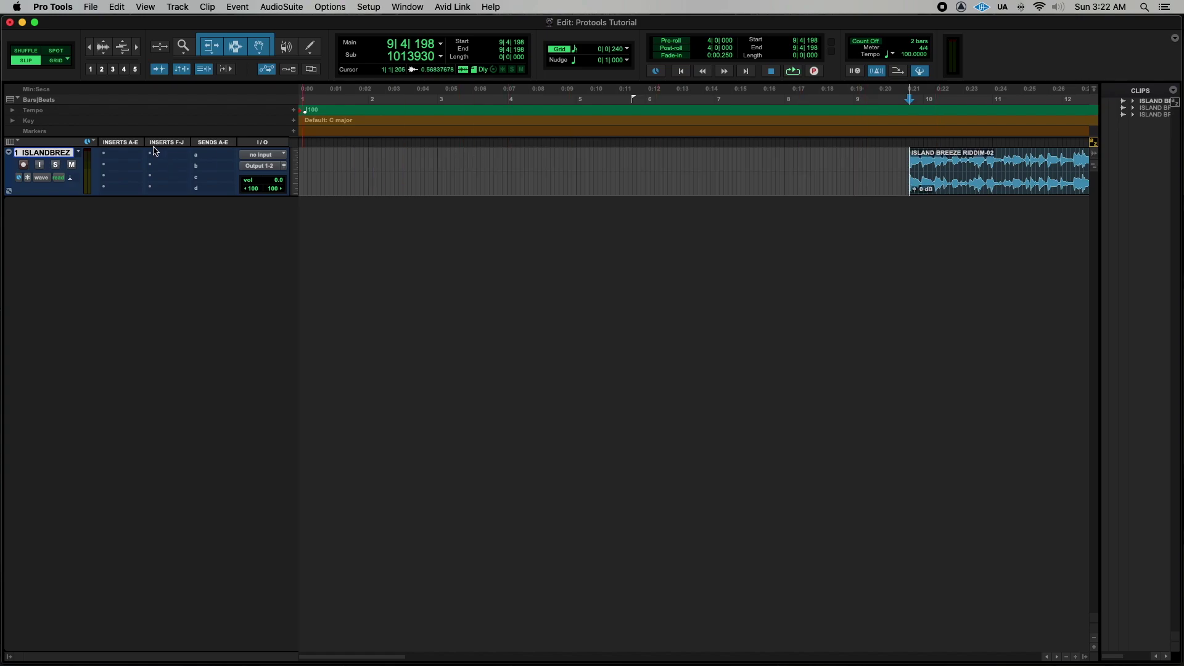
- In Grid mode, snap the clip's downbeat onto bar 9 and extend its start back to 1|1|000
{"action": "left_click", "coordinate": [55, 60]}
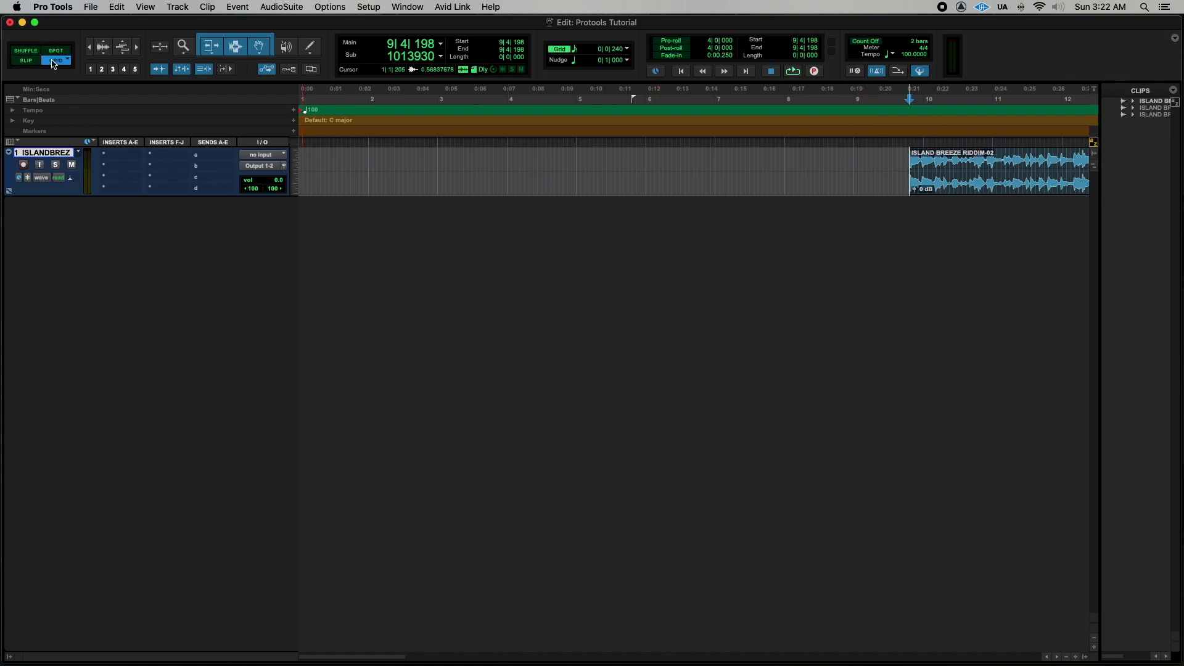
{"action": "left_click_drag", "start_coordinate": [931, 180], "coordinate": [875, 177]}
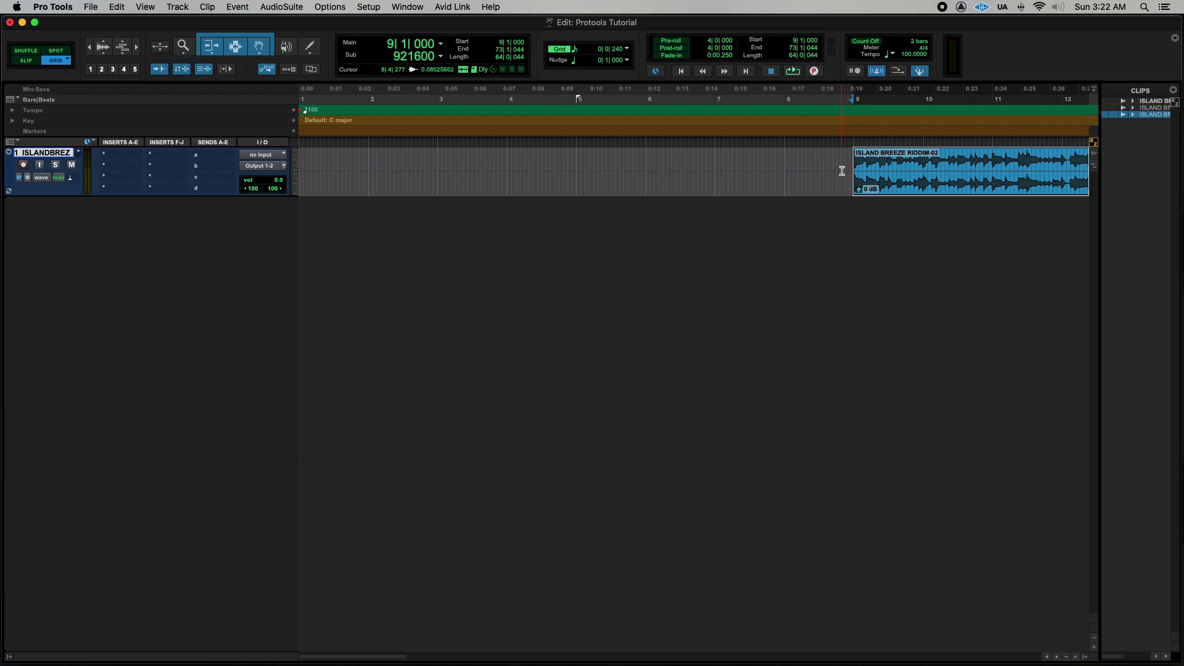
{"action": "key", "text": "super+bracketright"}
{"action": "key", "text": "super+bracketright"}
{"action": "key", "text": "super+bracketright"}
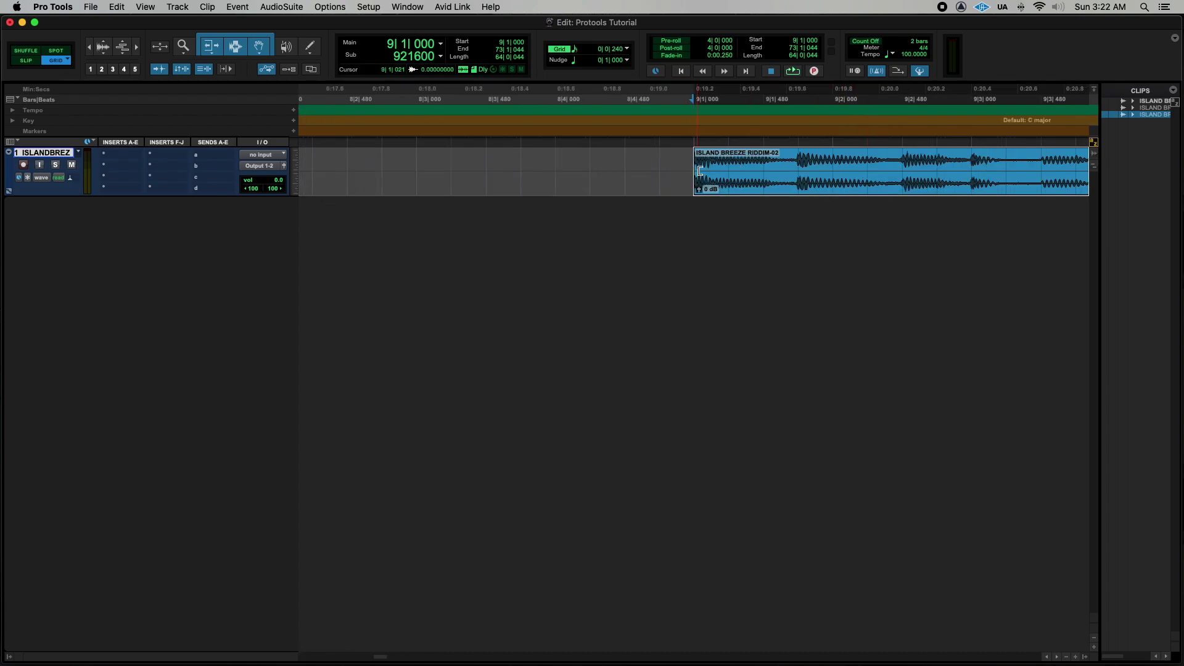
{"action": "left_click_drag", "start_coordinate": [700, 171], "coordinate": [175, 176]}
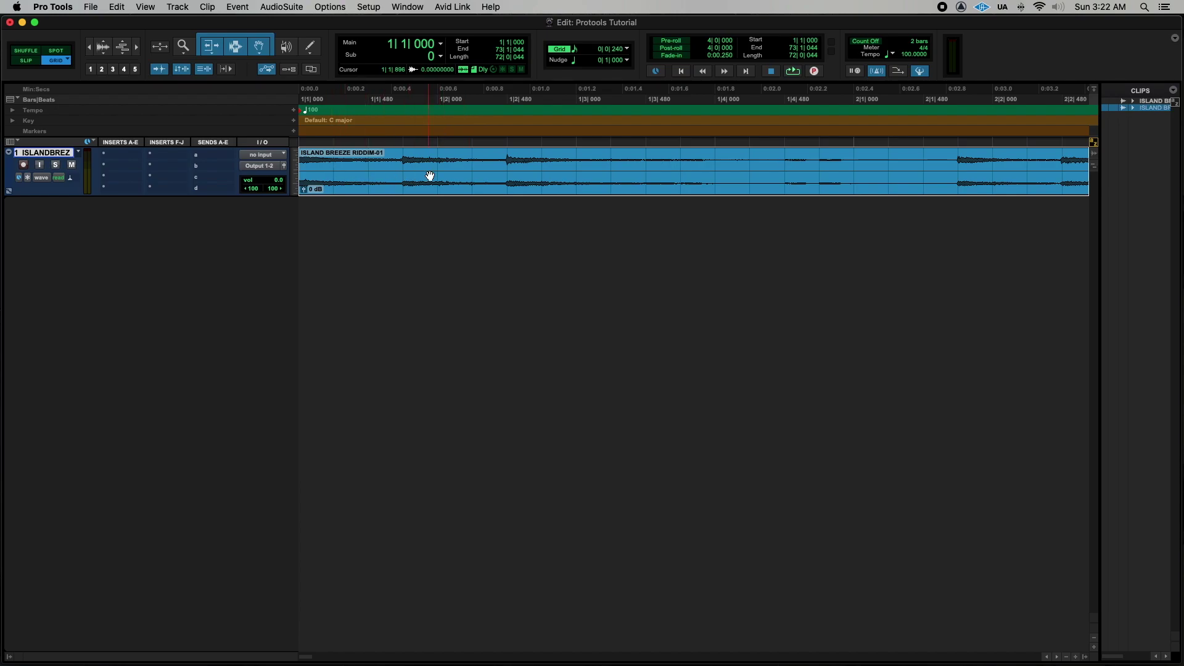
{"action": "key", "text": "super+bracketleft"}
{"action": "key", "text": "super+bracketleft"}
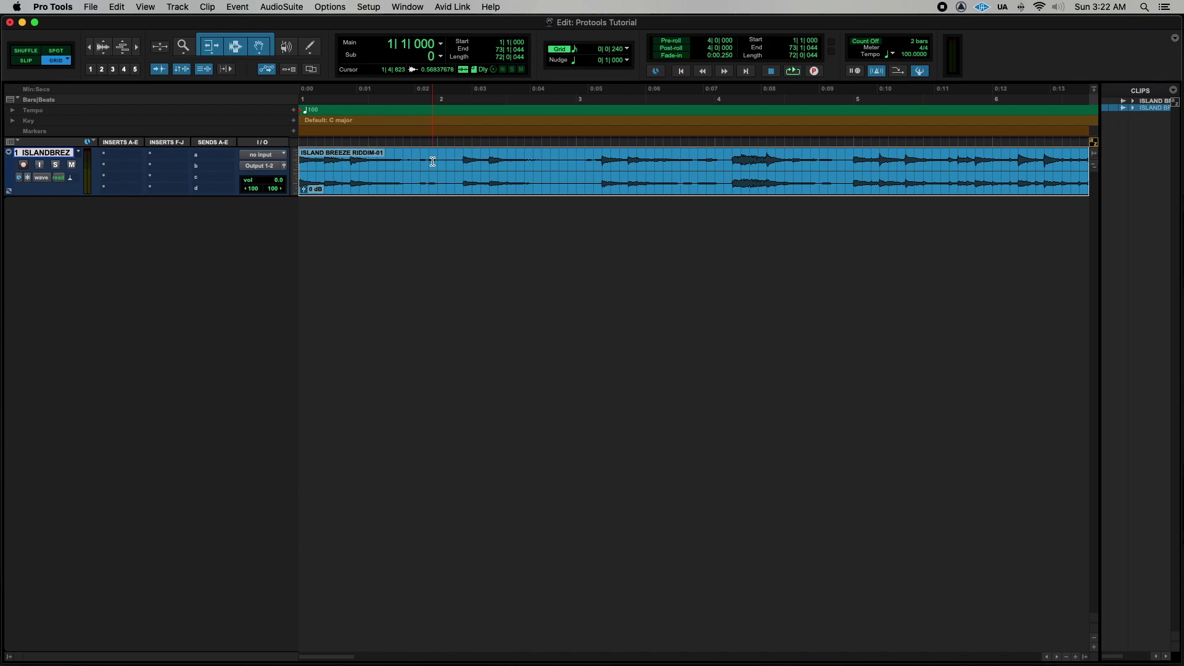
- Loop-play bars 1–2, then extend the selection to bar 4 and loop-play bars 1–4
{"action": "left_click_drag", "start_coordinate": [432, 162], "coordinate": [292, 170]}
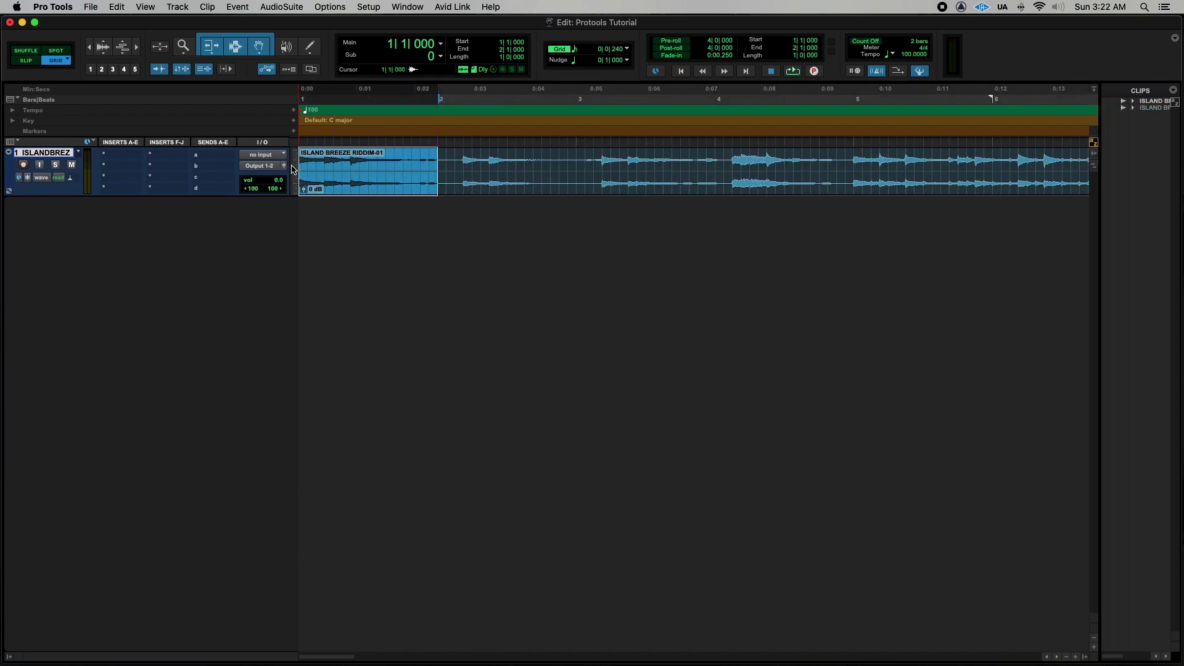
{"action": "key", "text": "space"}
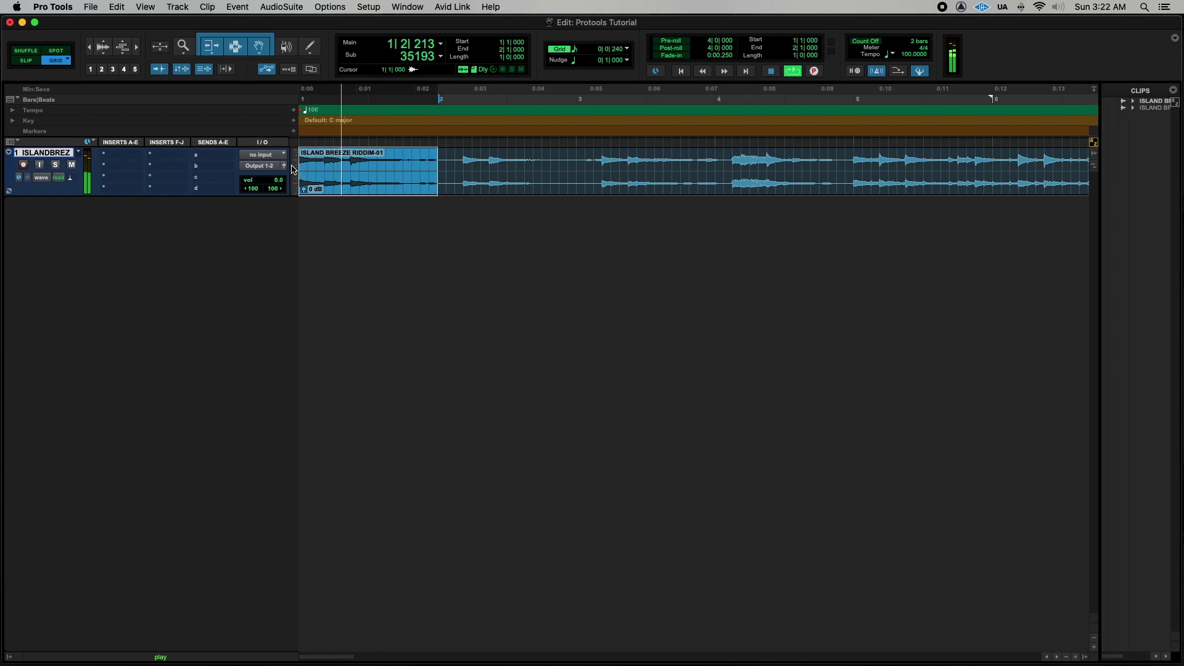
{"action": "key", "text": "space"}
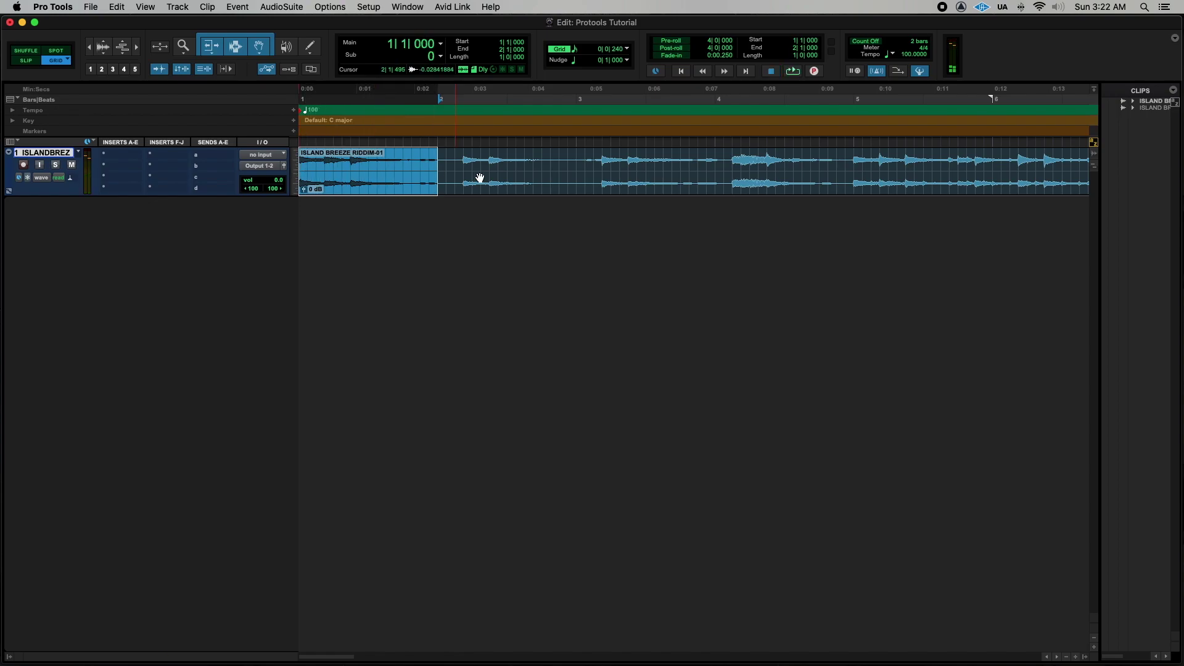
{"action": "left_click", "coordinate": [716, 163], "text": "shift"}
{"action": "key", "text": "space"}
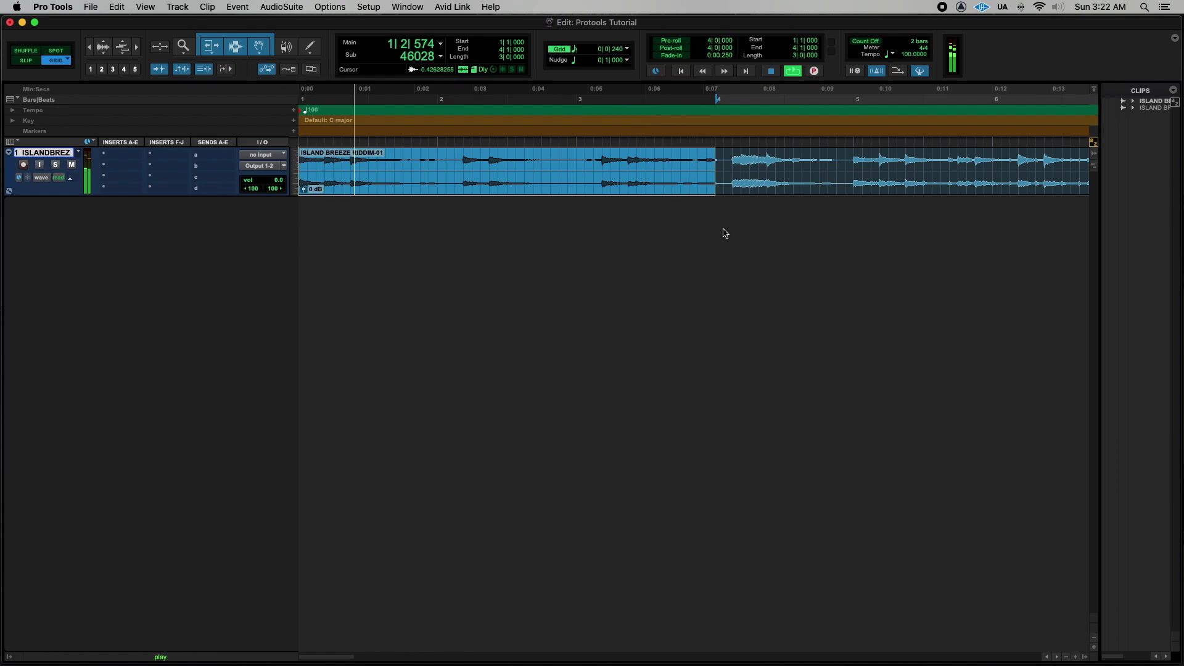
{"action": "key", "text": "space"}
- Select the range 9|1|000 to 11|1|000 on the ISLANDBREZ riddim clip
{"action": "scroll", "coordinate": [725, 233], "scroll_direction": "right", "scroll_amount": 10}
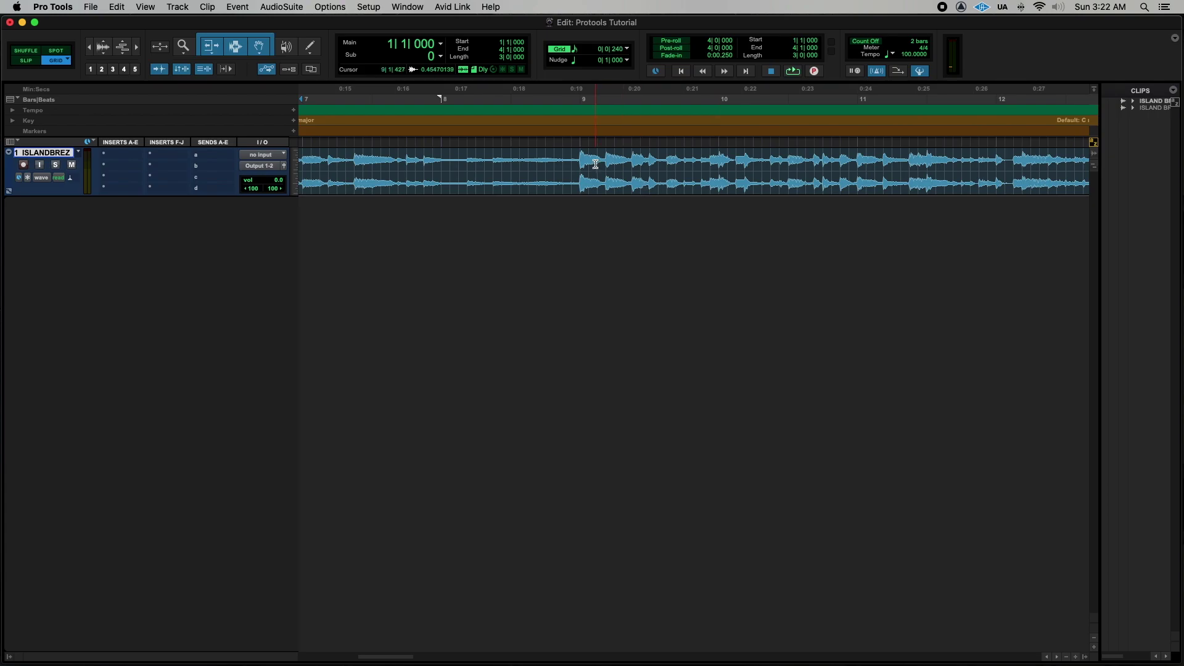
{"action": "left_click_drag", "start_coordinate": [579, 159], "coordinate": [861, 146]}
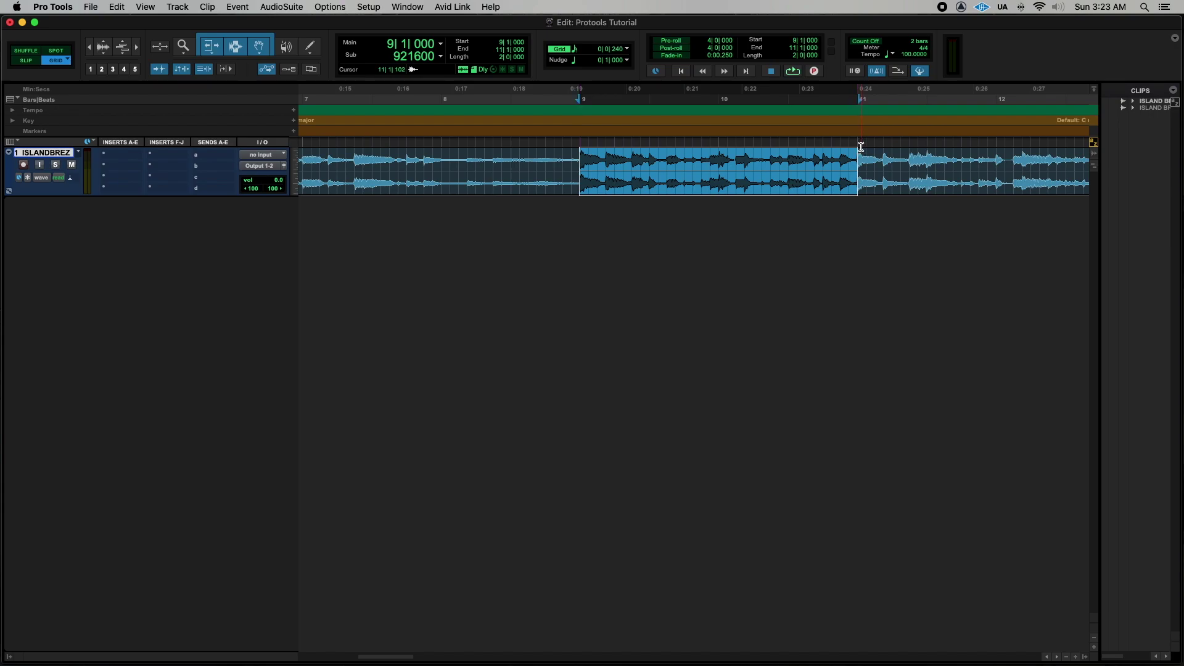
{"action": "scroll", "coordinate": [861, 147], "scroll_direction": "right", "scroll_amount": 6}
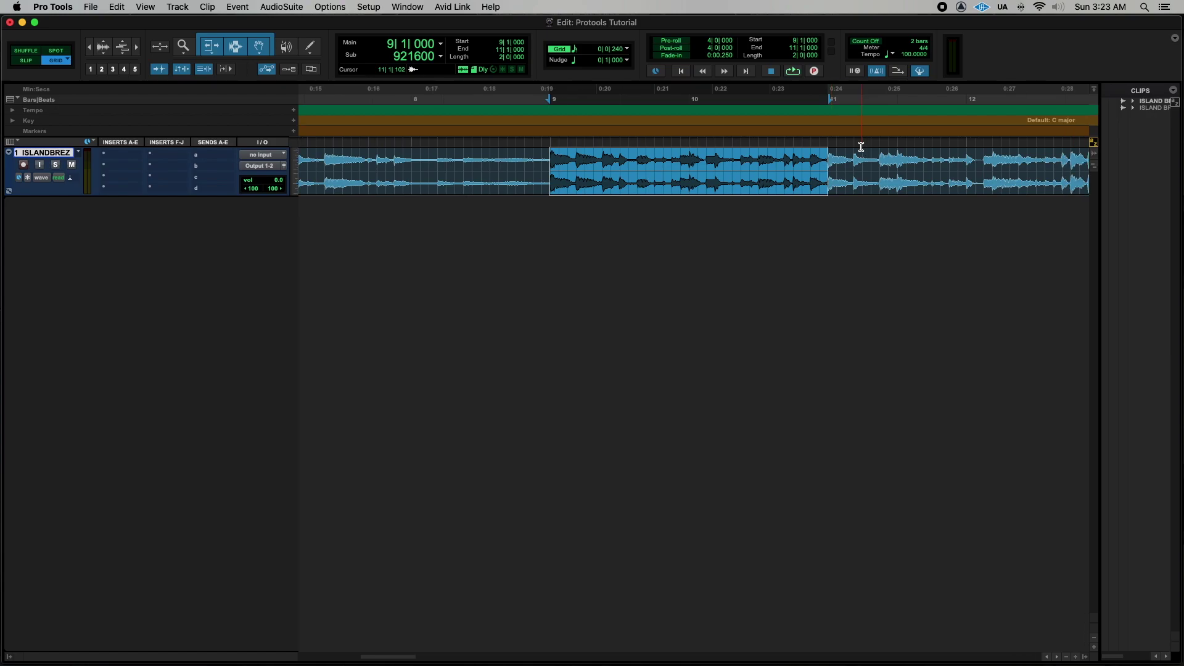